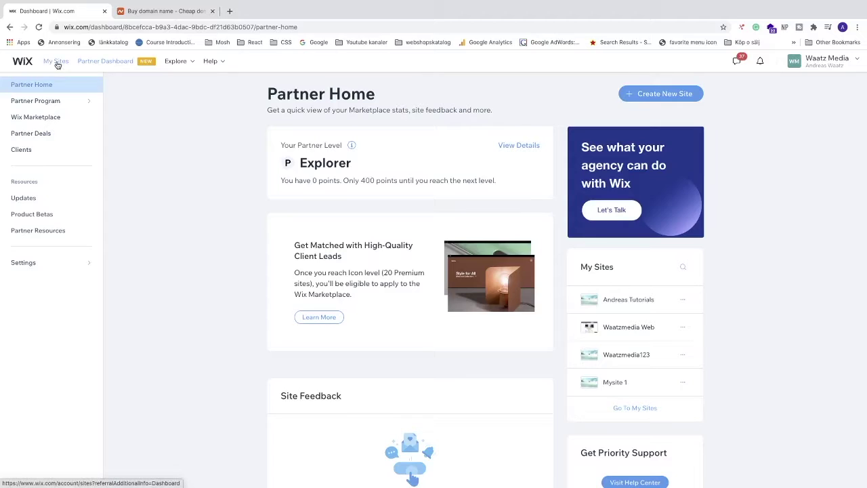
Step: Open the Andreas Tutorials site's dashboard from the My Sites list
scroll(54, 65, up, 5)
click(172, 91)
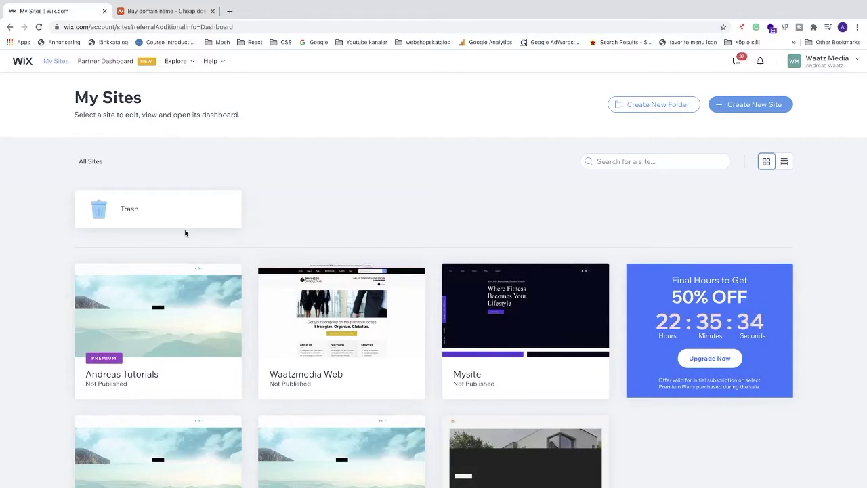
mouse_move(112, 349)
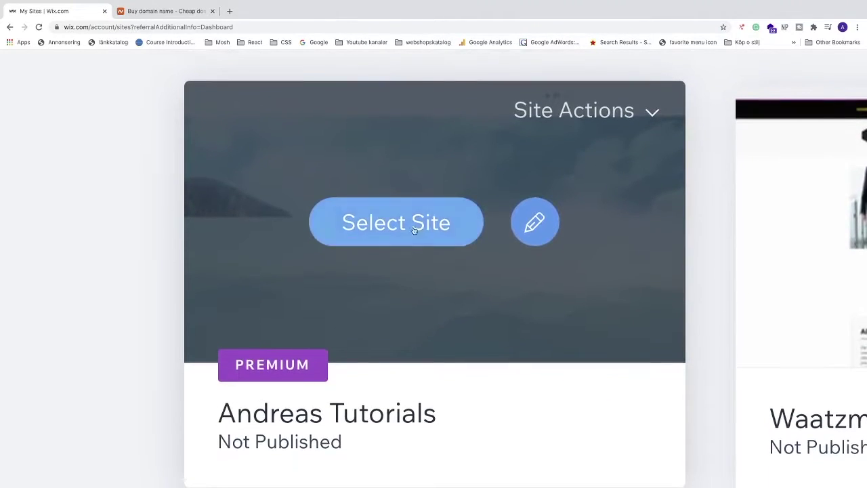
click(401, 223)
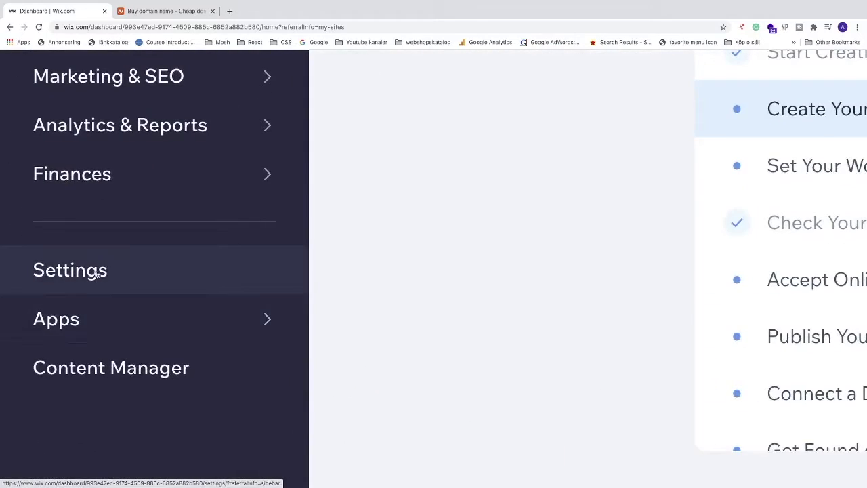
Step: From the site's Settings, start Connect Domain to reach the Get a Domain Name page
click(33, 348)
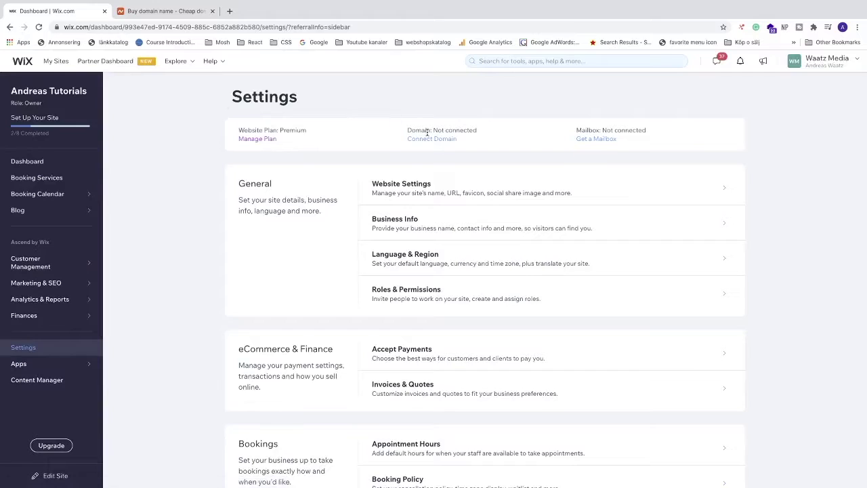
click(434, 138)
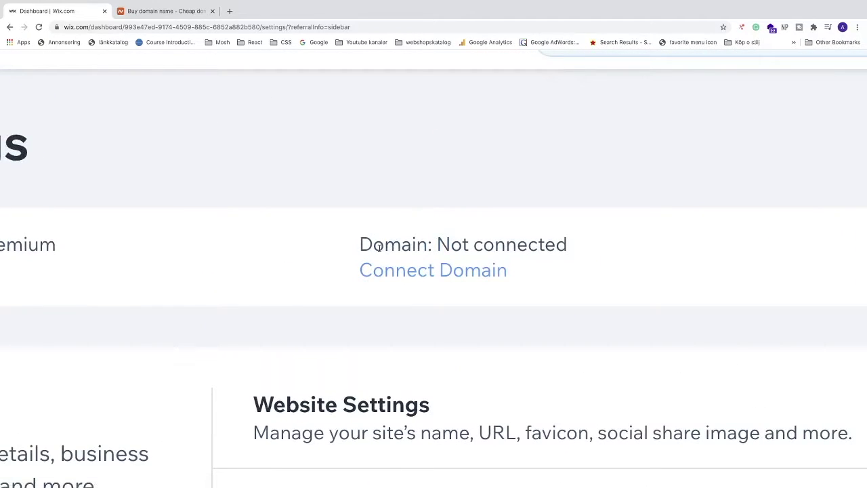
click(461, 275)
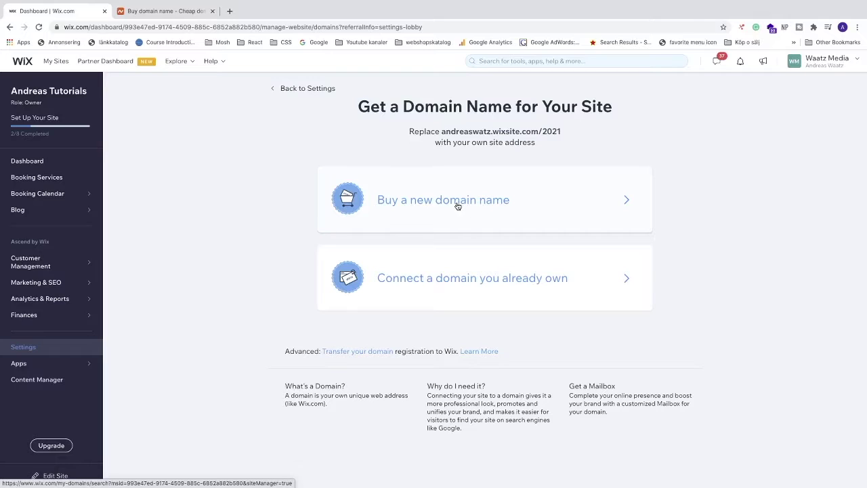
Step: Search for andreaswaatz.com, confirm it is available and view its pricing, then return to the domain options
click(421, 208)
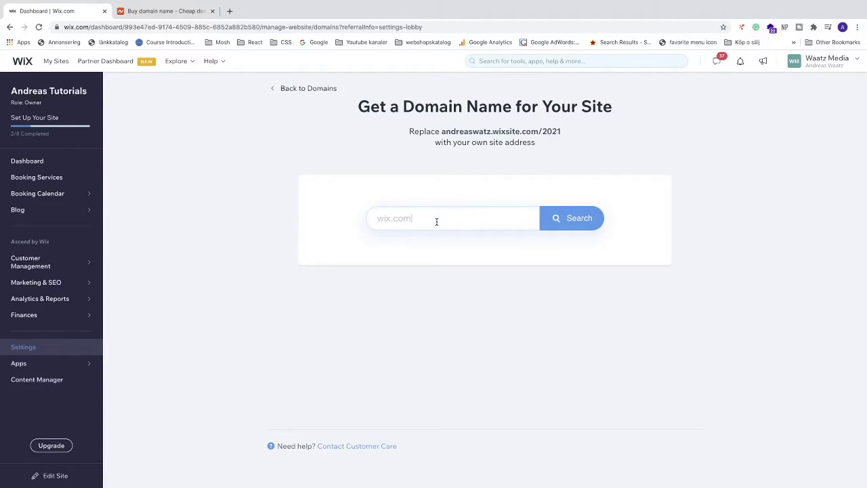
click(436, 221)
text(andreaswaatz)
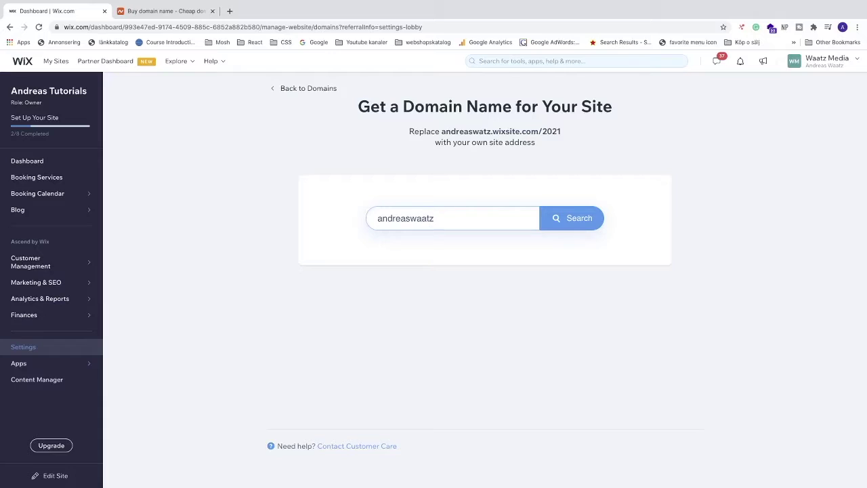
click(577, 218)
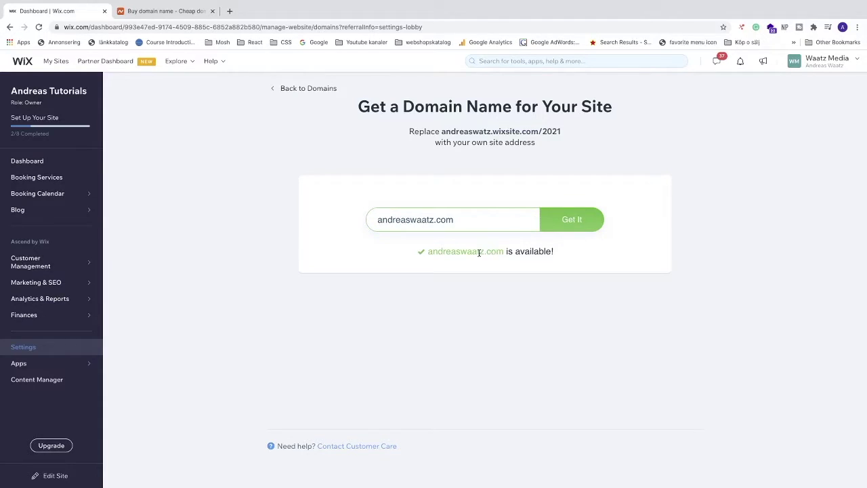
click(557, 225)
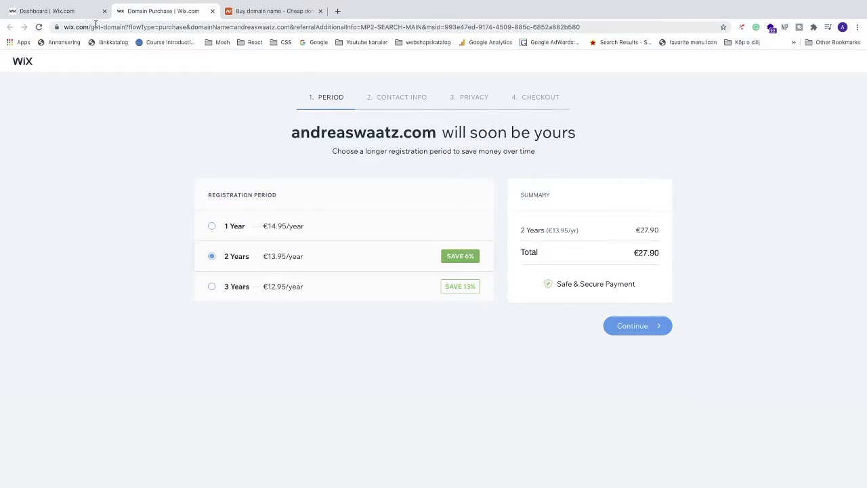
click(61, 12)
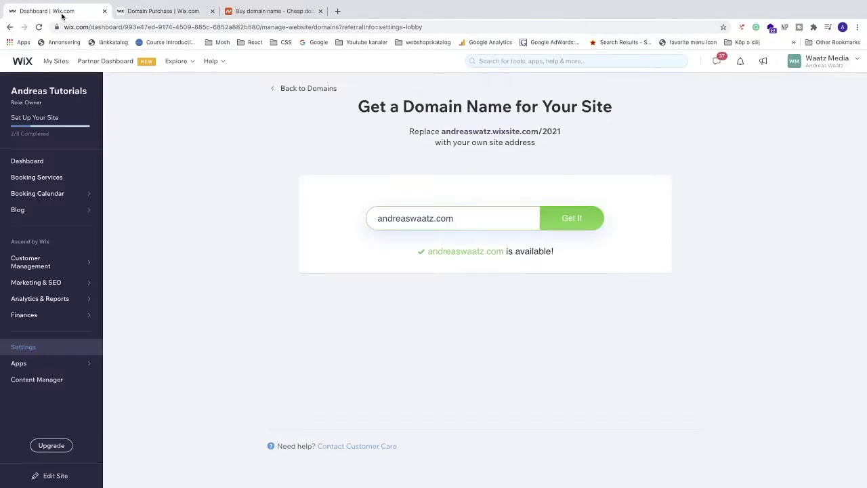
click(292, 88)
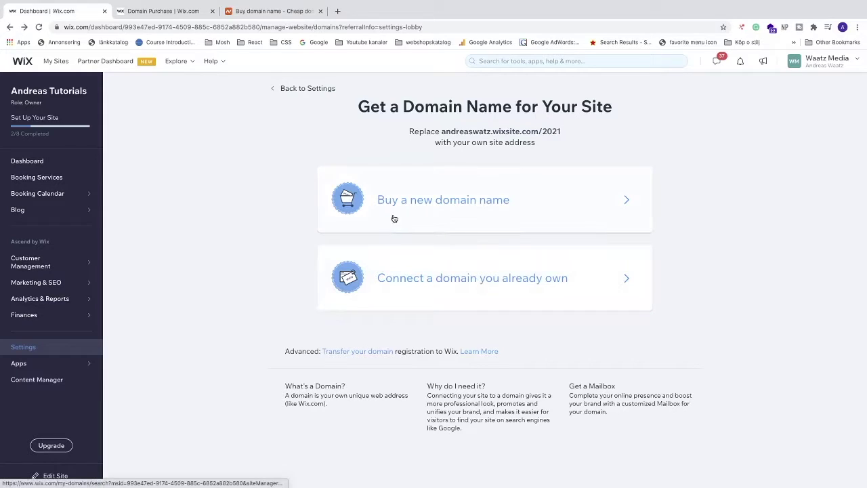
Step: Search Namecheap for andreaswaatz and add andreaswaatz.com at €6.56/yr to the cart
click(273, 11)
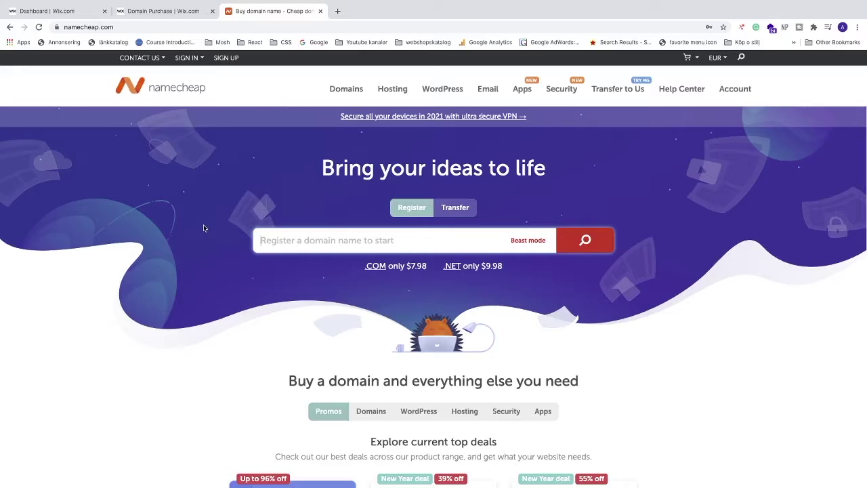
click(272, 239)
text(am)
text(dreas)
text(waatz)
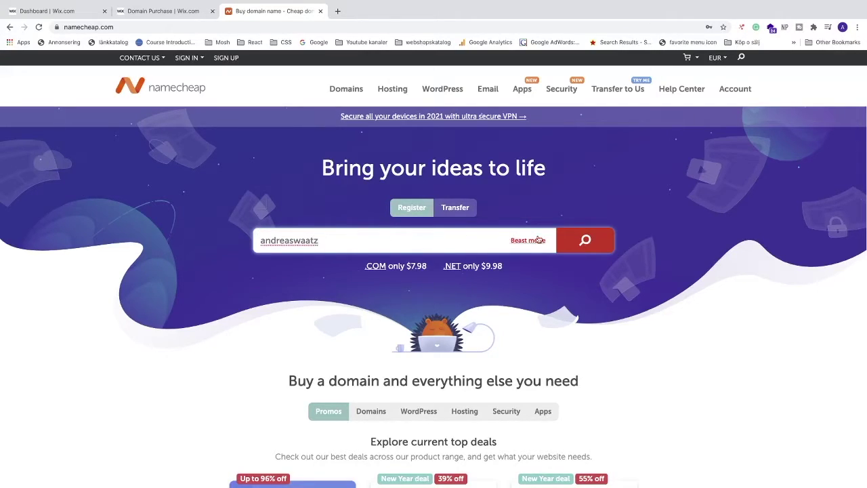
click(587, 241)
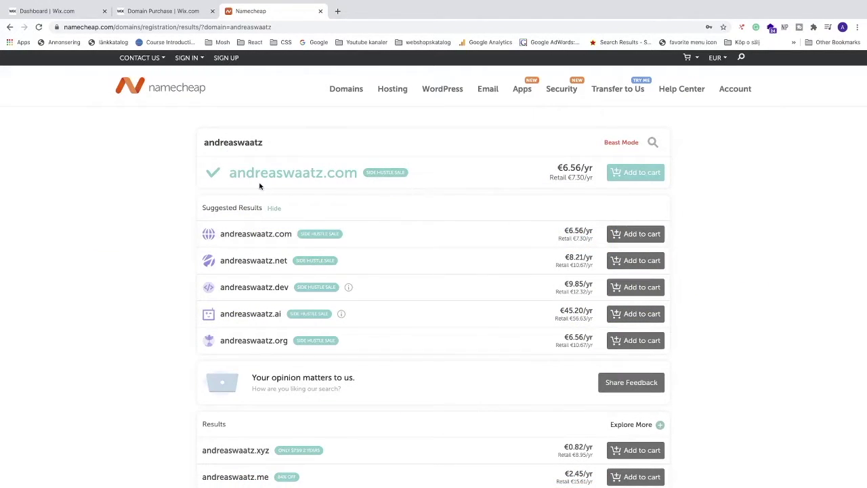
click(637, 175)
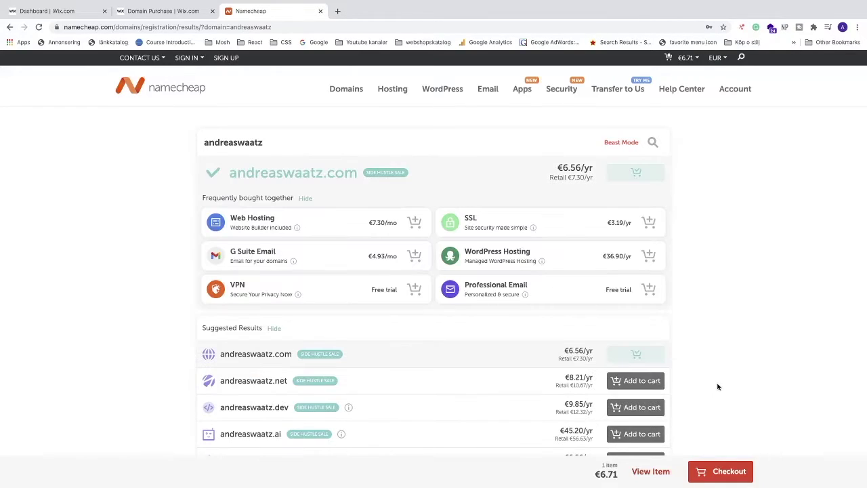
Step: Check out with a 1 Year registration, confirm the order and begin the new-account form
click(727, 478)
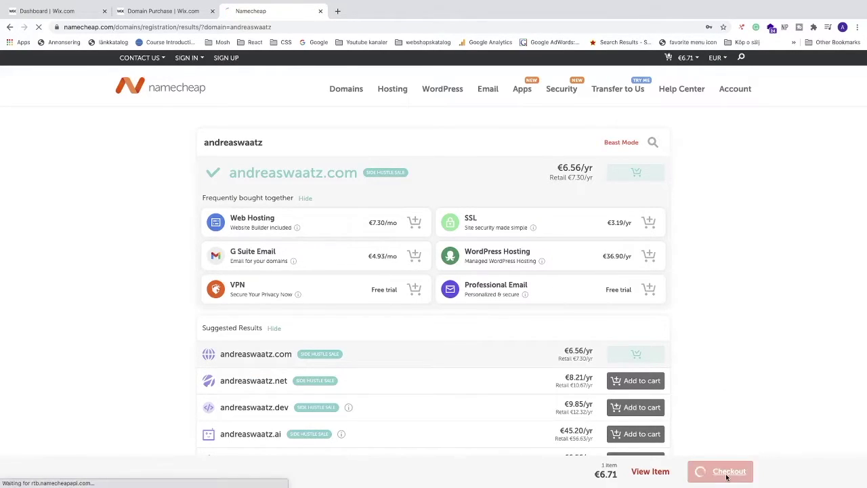
click(390, 158)
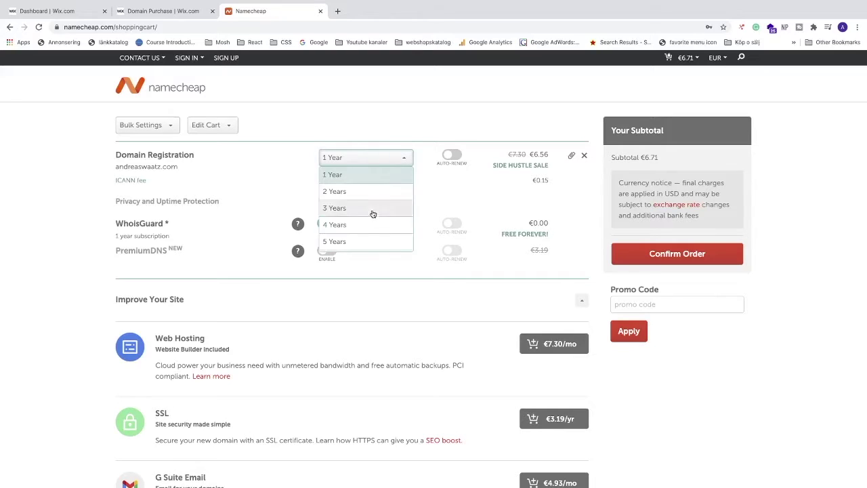
click(305, 177)
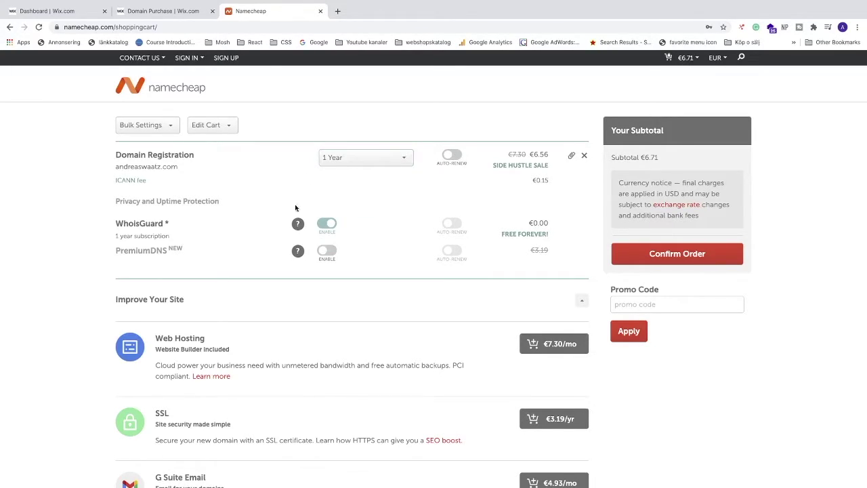
scroll(106, 251, down, 4)
scroll(103, 252, down, 3)
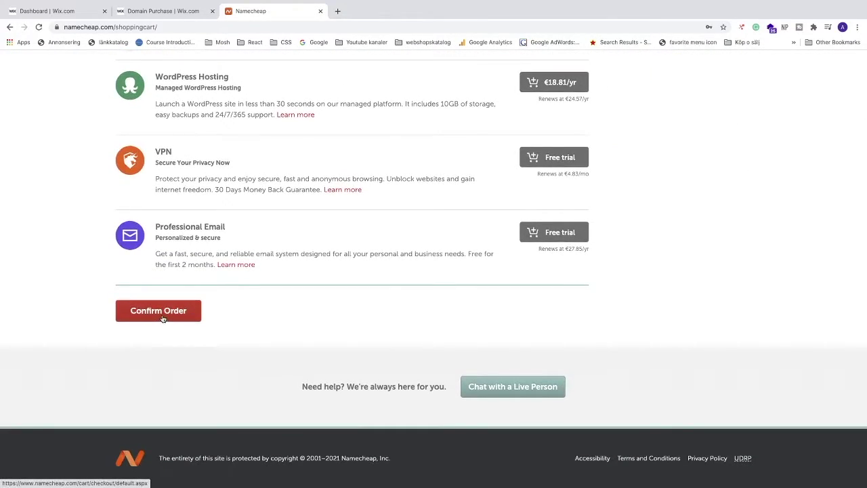
click(162, 319)
click(577, 138)
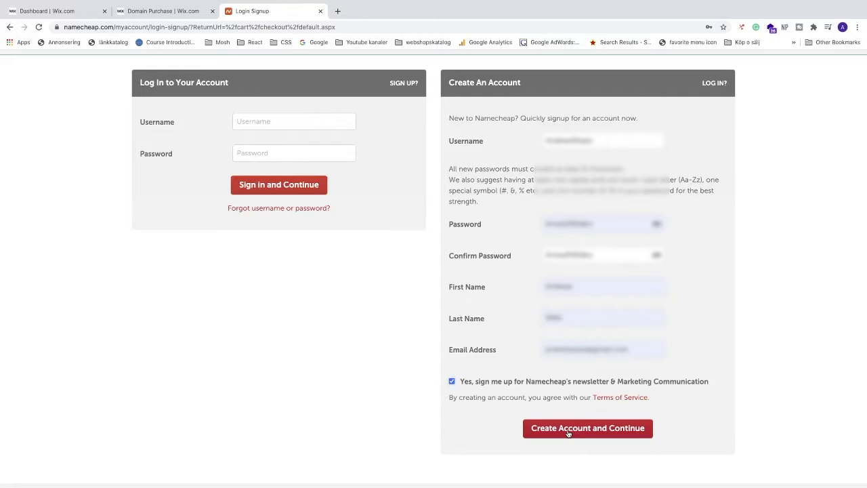
Step: Create the account, pay with PayPal, then open andreaswaatz.com's management page from the Domain List
click(568, 429)
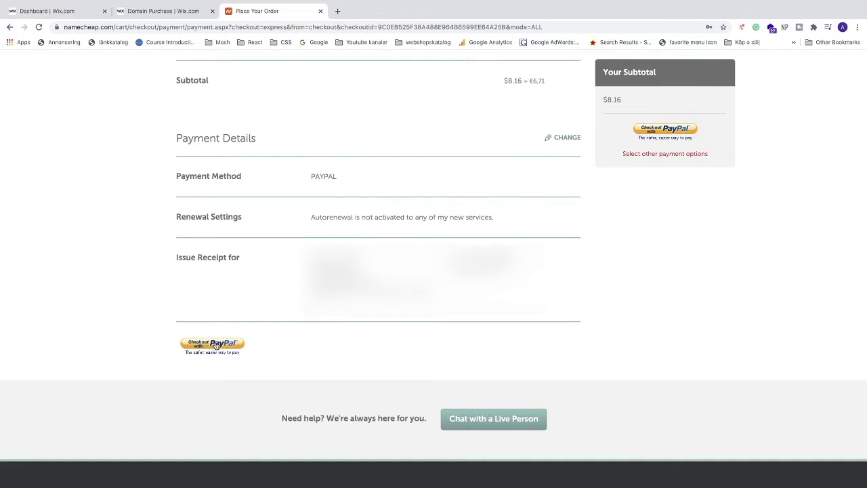
click(216, 345)
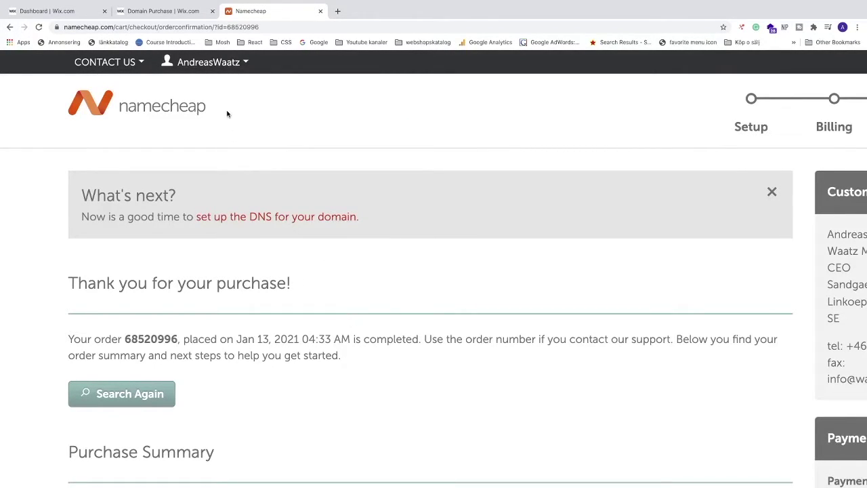
mouse_move(218, 62)
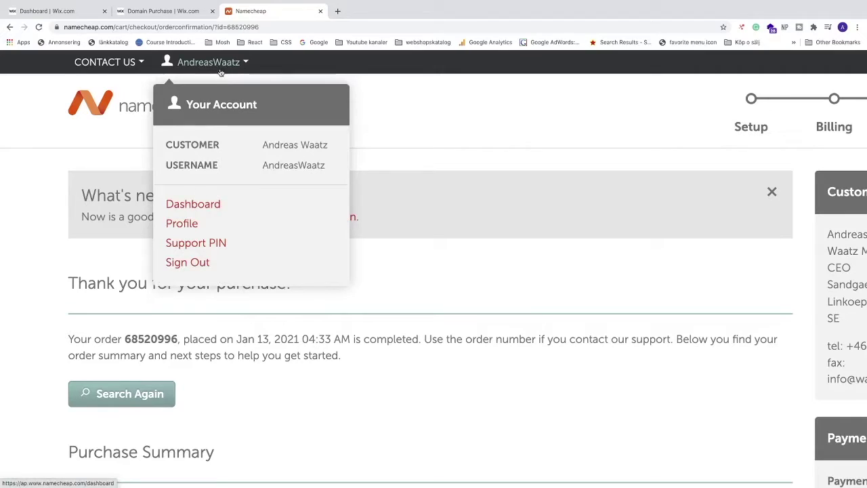
click(199, 203)
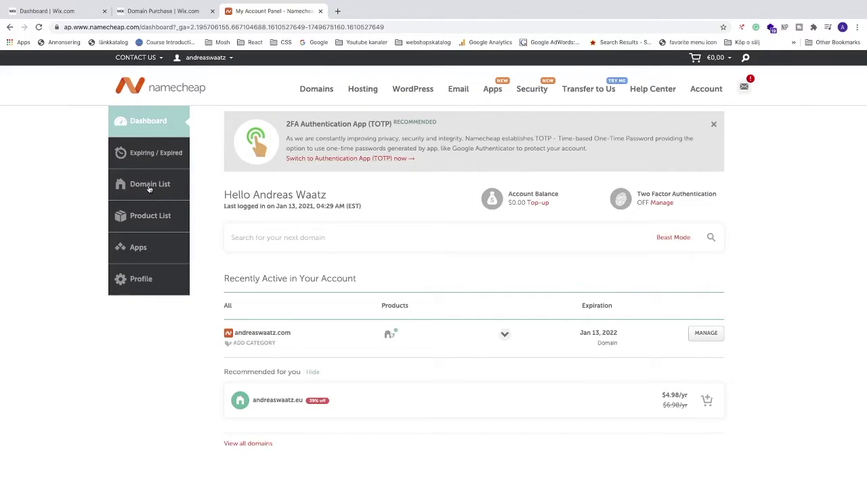
click(145, 189)
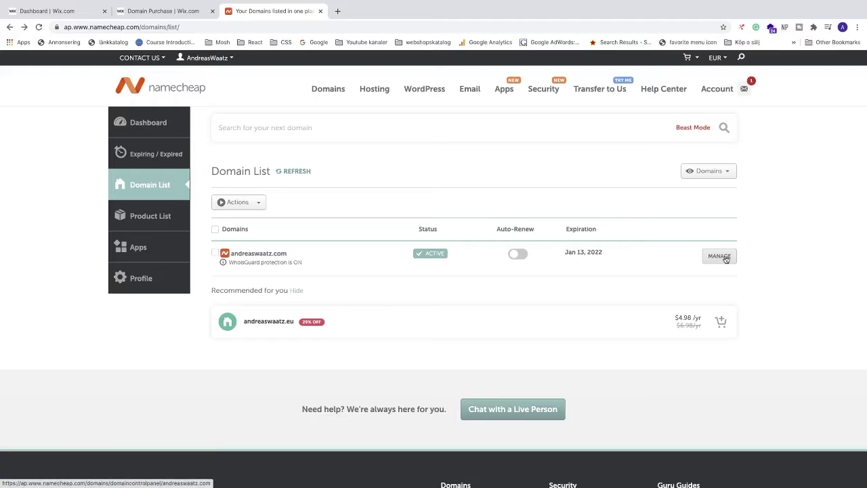
scroll(725, 258, up, 5)
click(571, 271)
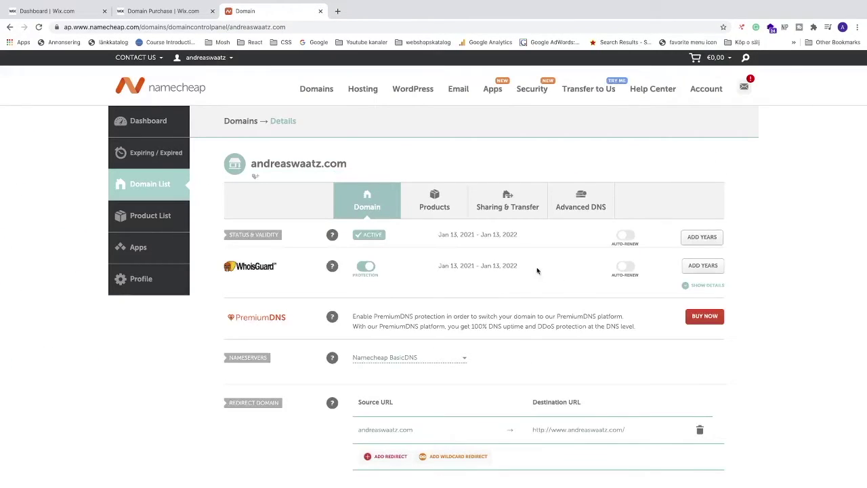
Step: Connect the already-owned andreaswaatz.com in Wix, confirming it was bought at Namecheap
click(72, 14)
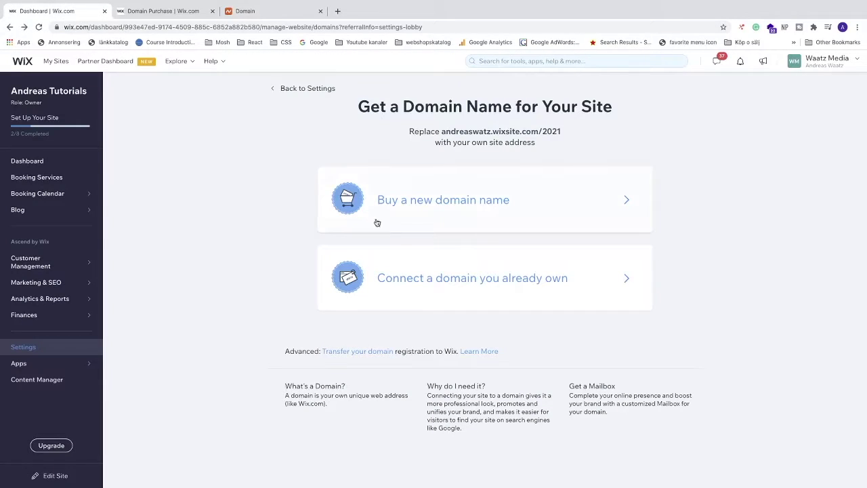
click(486, 286)
text(a)
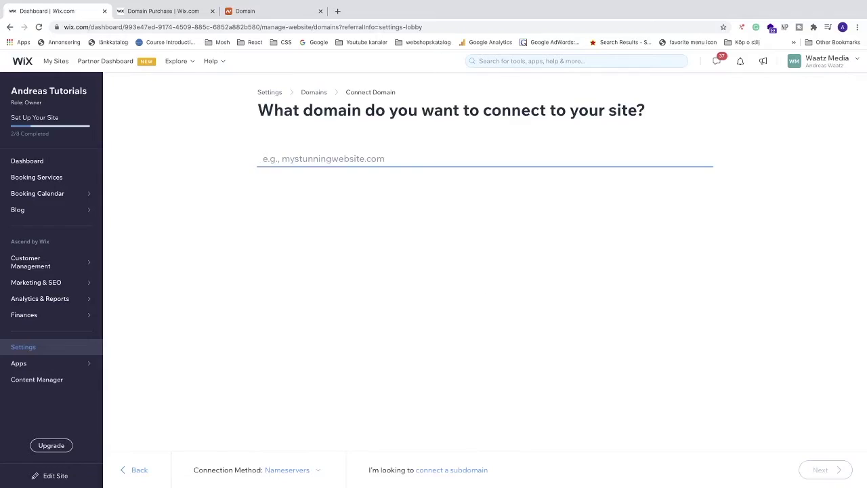
text(ndreasw)
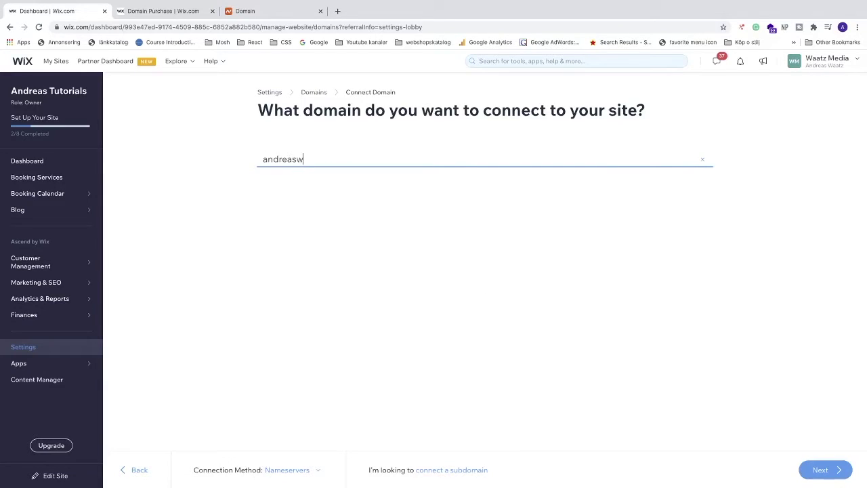
text(aatz.com)
click(822, 471)
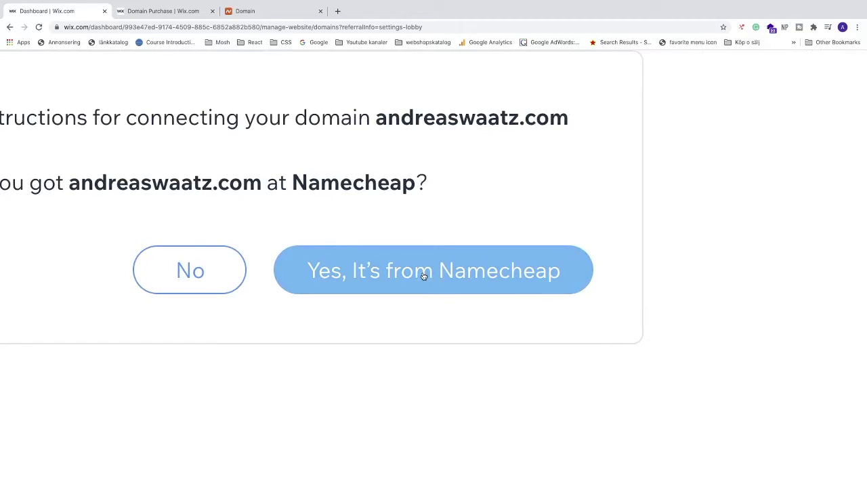
click(423, 275)
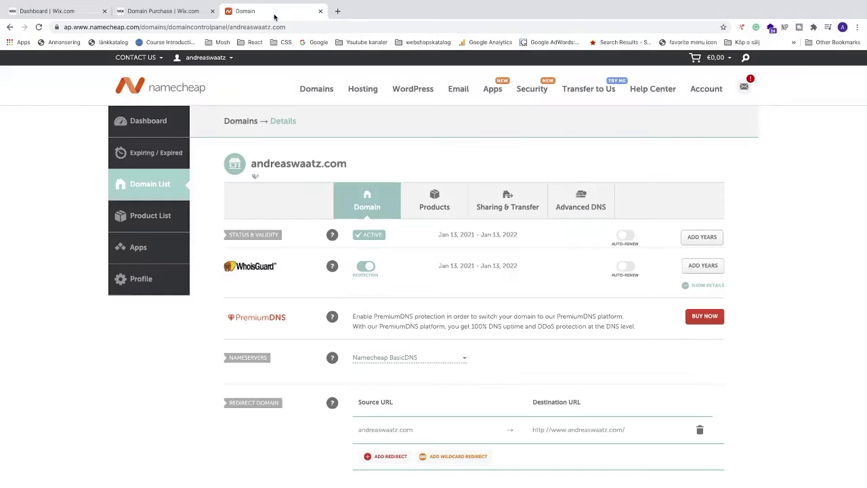
Step: Switch andreaswaatz.com's nameservers in Namecheap to Custom DNS
click(275, 13)
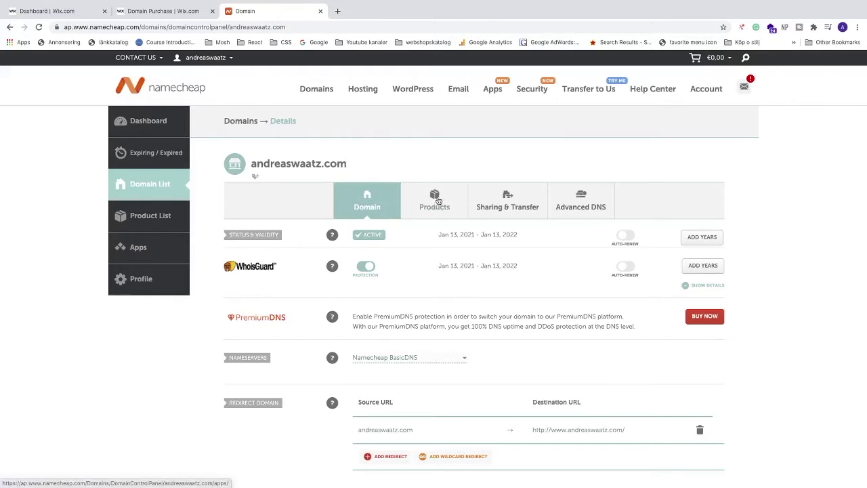
scroll(262, 359, up, 5)
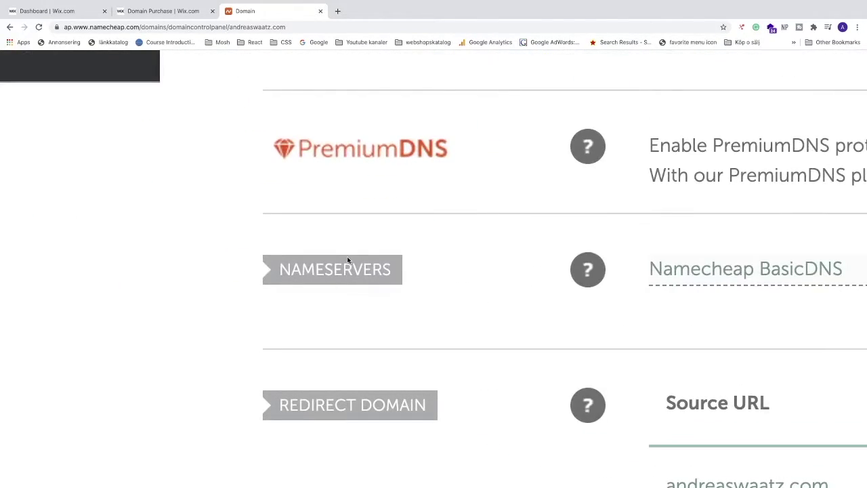
scroll(356, 262, right, 3)
scroll(358, 262, right, 2)
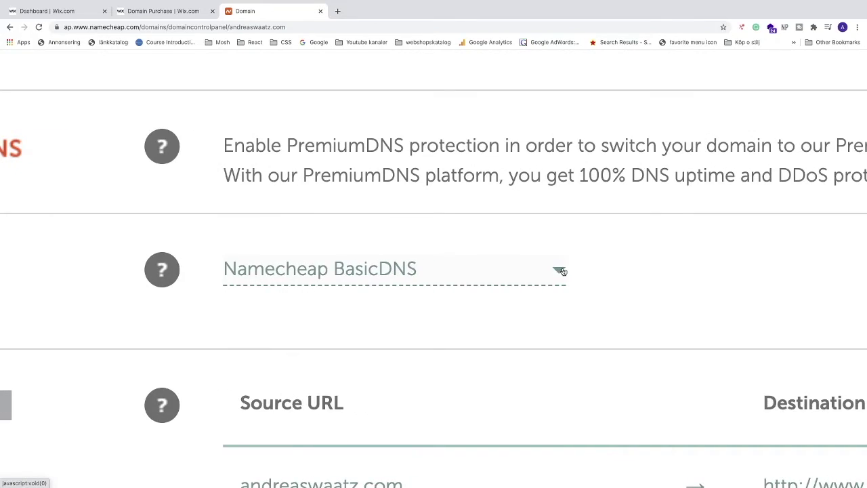
click(559, 271)
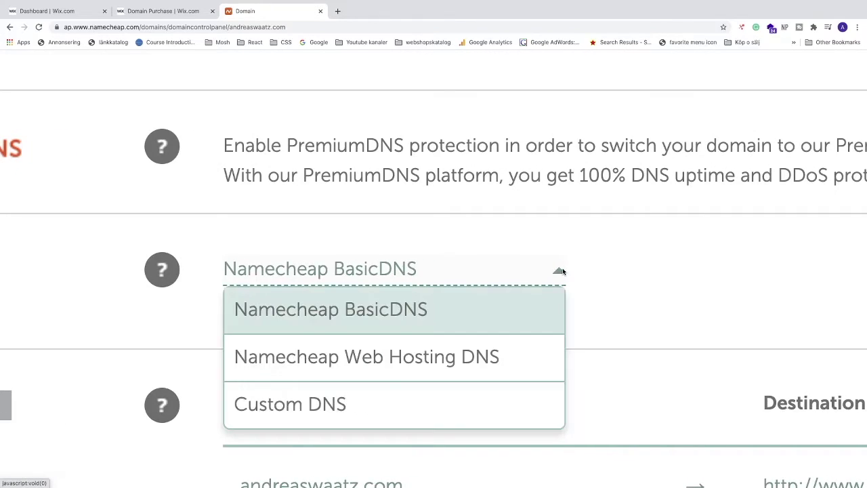
click(305, 405)
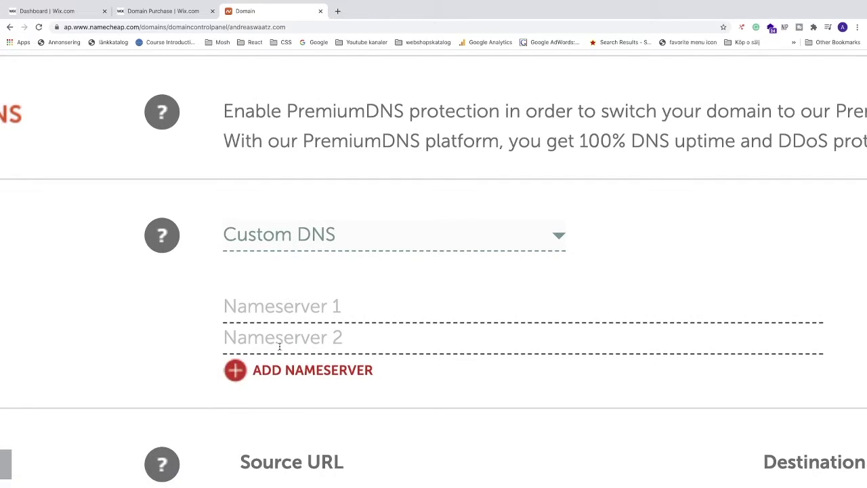
Step: Copy ns15.wixdns.net from Wix into Nameserver 1
click(62, 13)
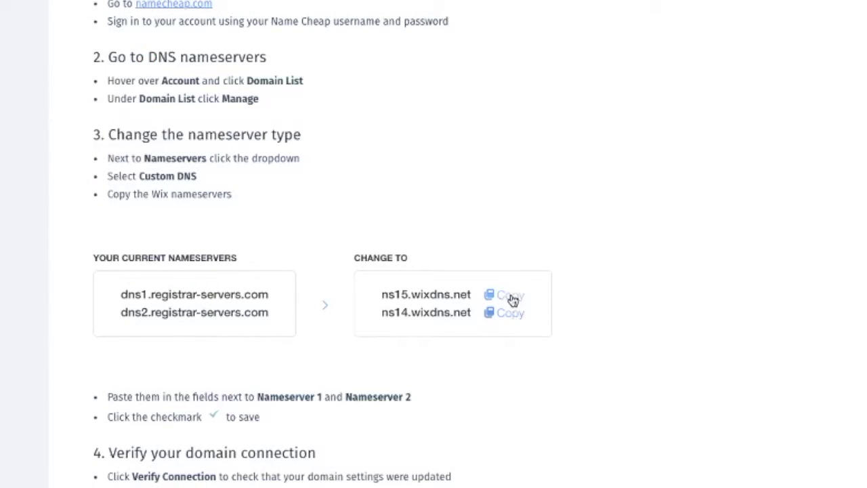
click(513, 300)
click(258, 11)
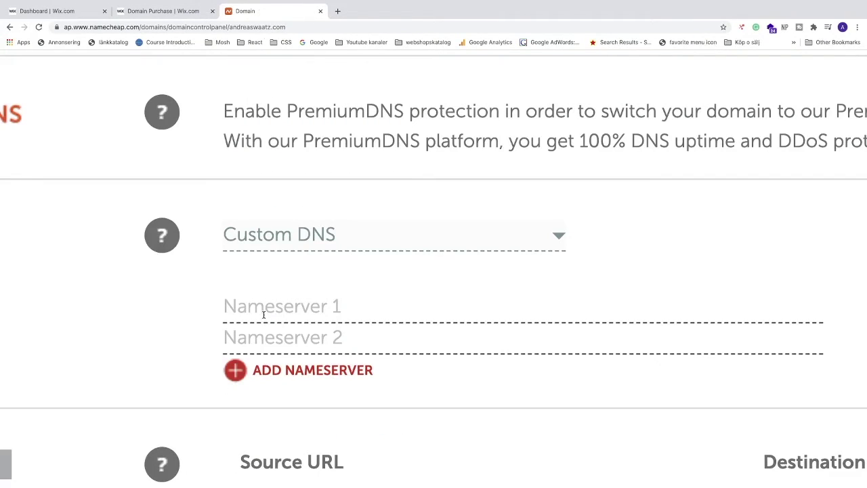
click(264, 313)
key(super+v)
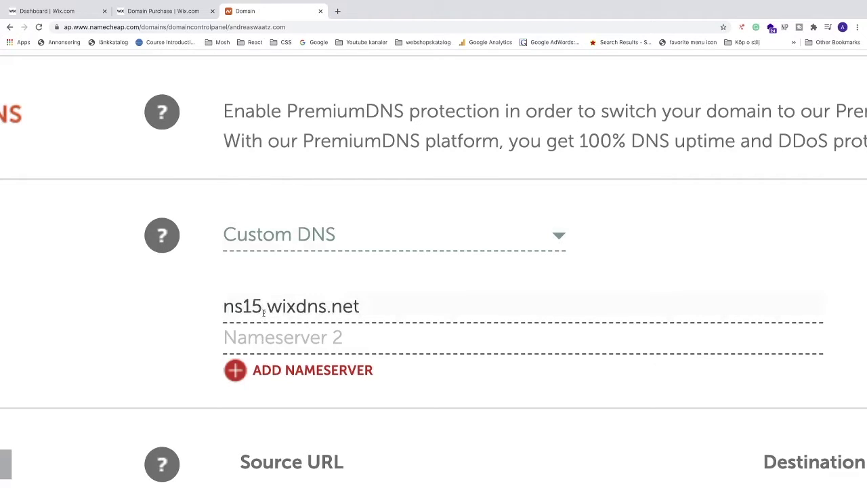
Step: Copy ns14.wixdns.net into Nameserver 2 and save the custom nameservers
click(56, 12)
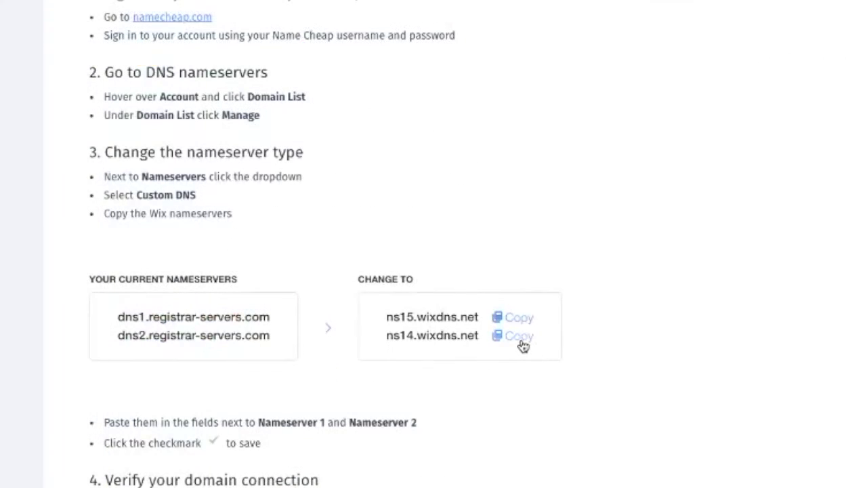
click(522, 342)
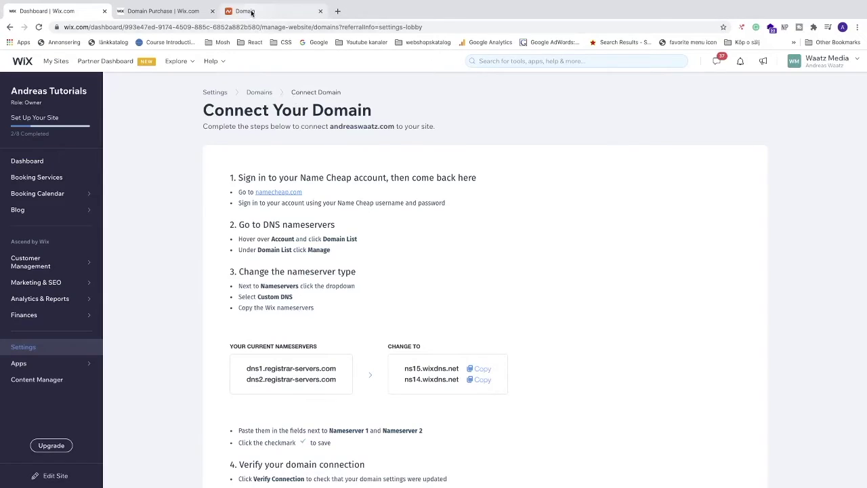
click(252, 12)
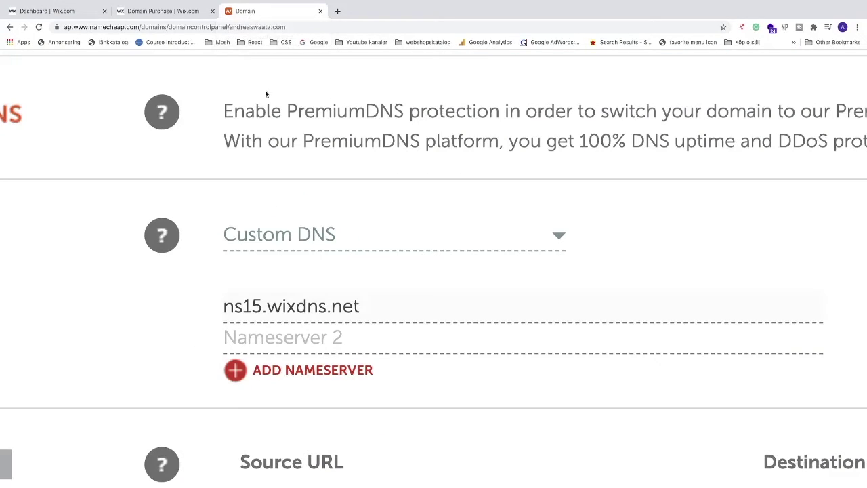
click(282, 339)
key(ctrl+v)
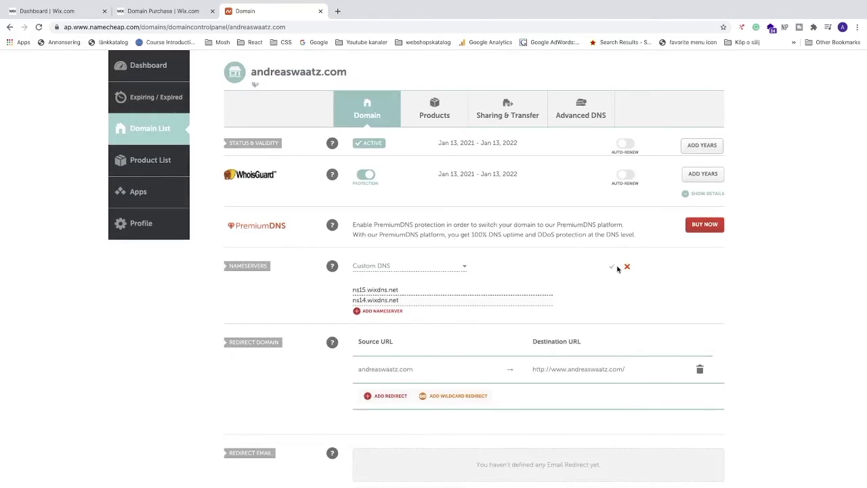
scroll(612, 267, up, 5)
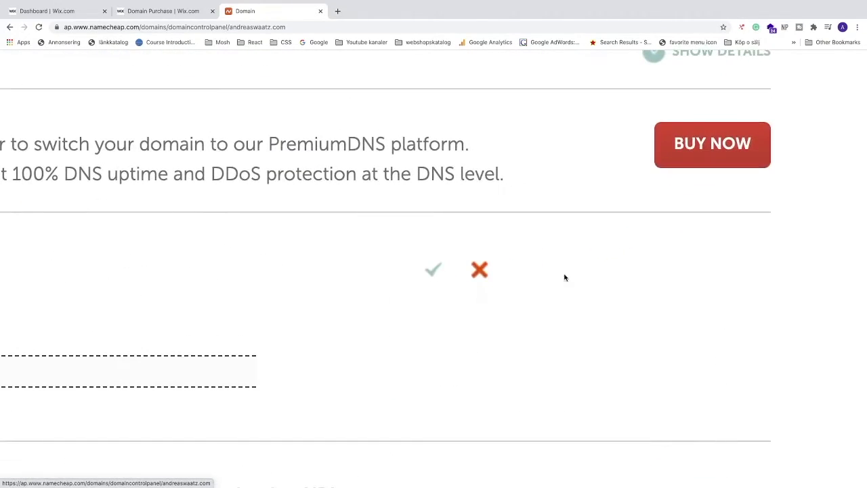
click(431, 274)
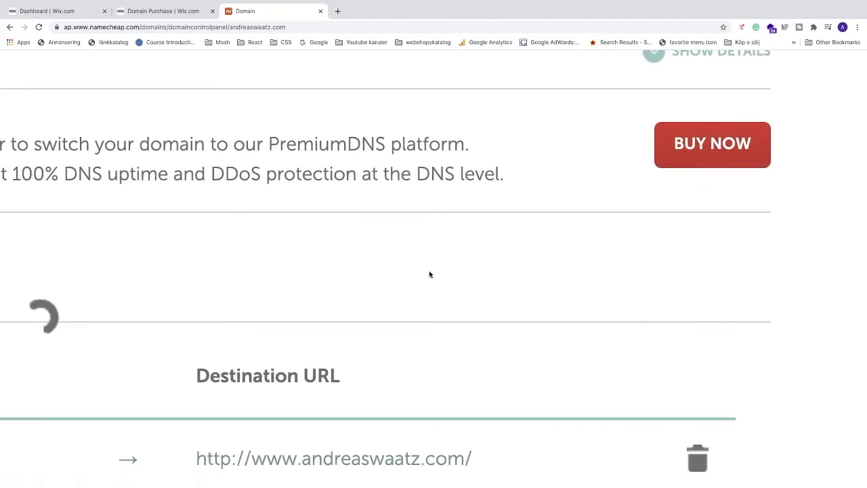
scroll(429, 273, down, 5)
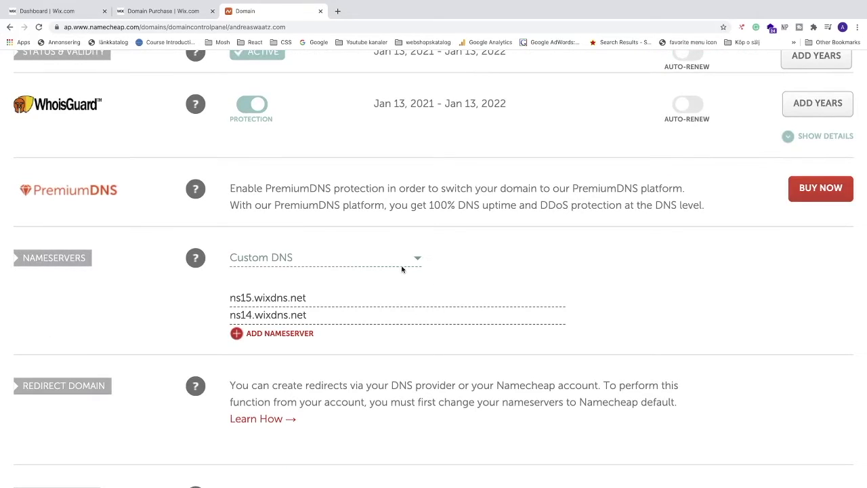
click(56, 12)
scroll(336, 290, down, 2)
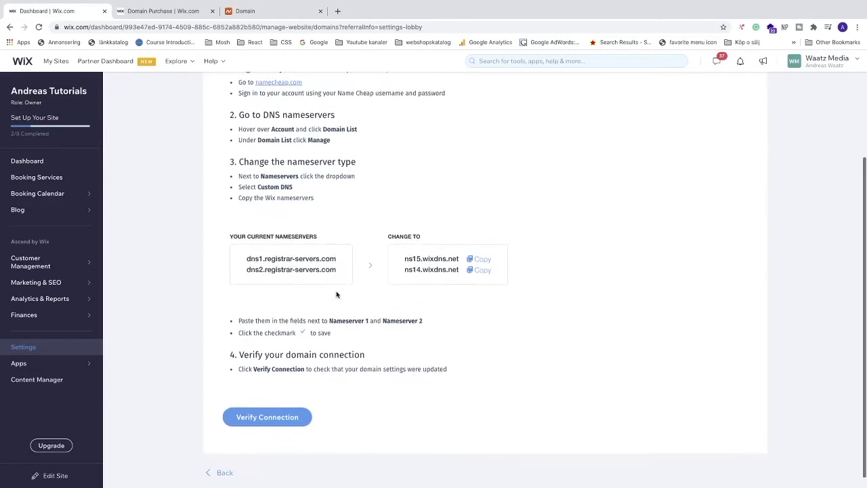
click(275, 407)
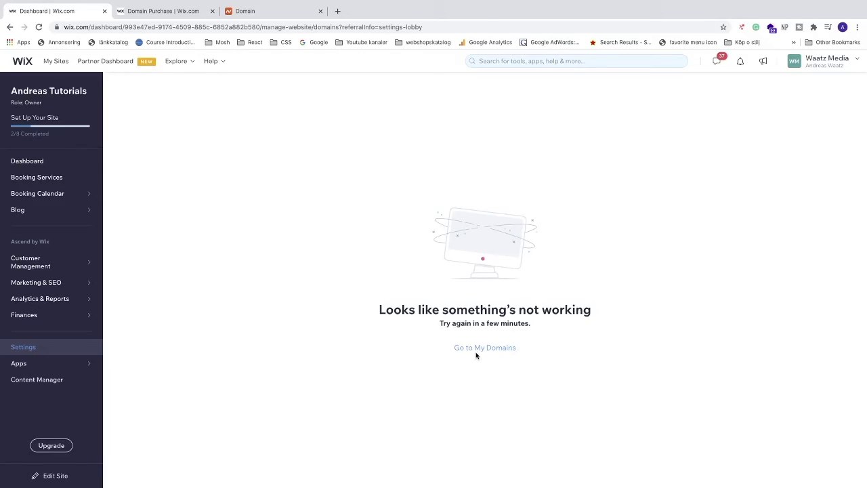
Step: Go to My Domains to see andreaswaatz.com as primary domain with its check in progress
click(478, 348)
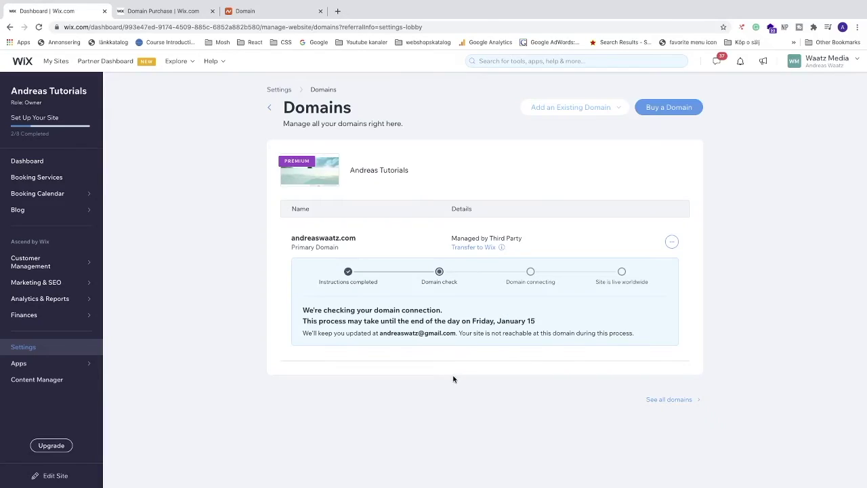